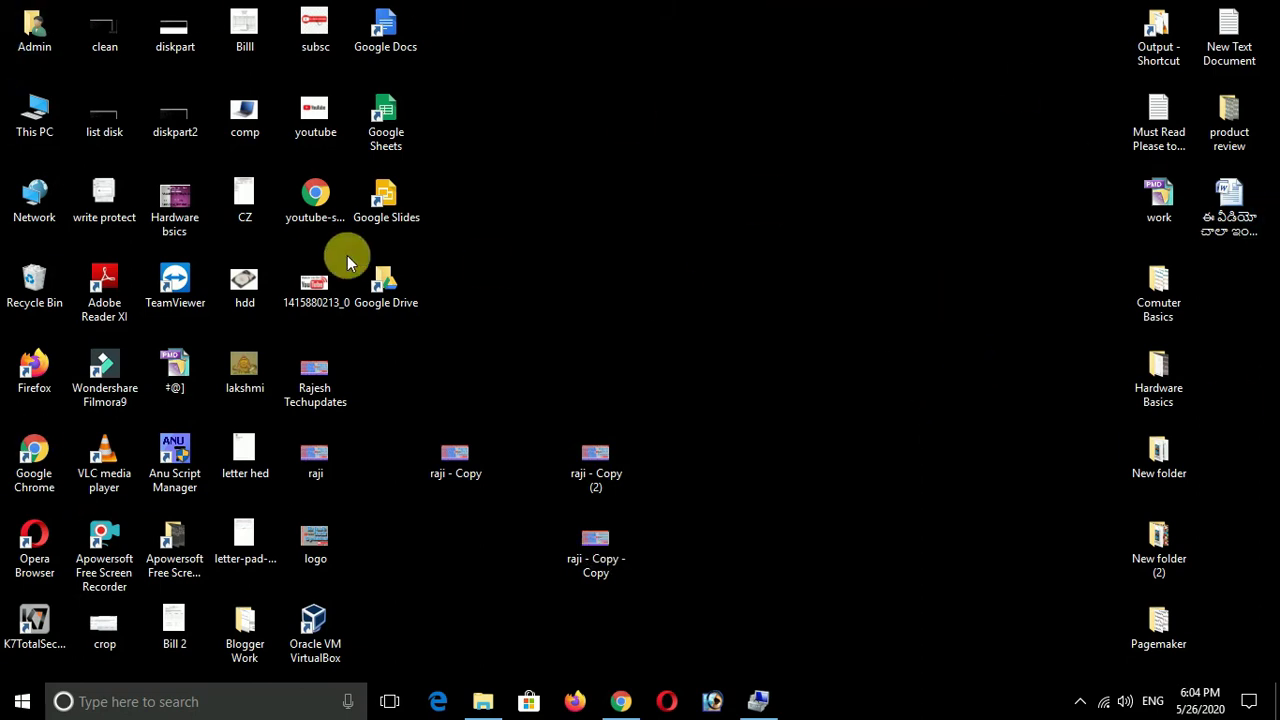
Step: Right-click the CZ picture on the desktop to bring up its shortcut menu
right_click(238, 192)
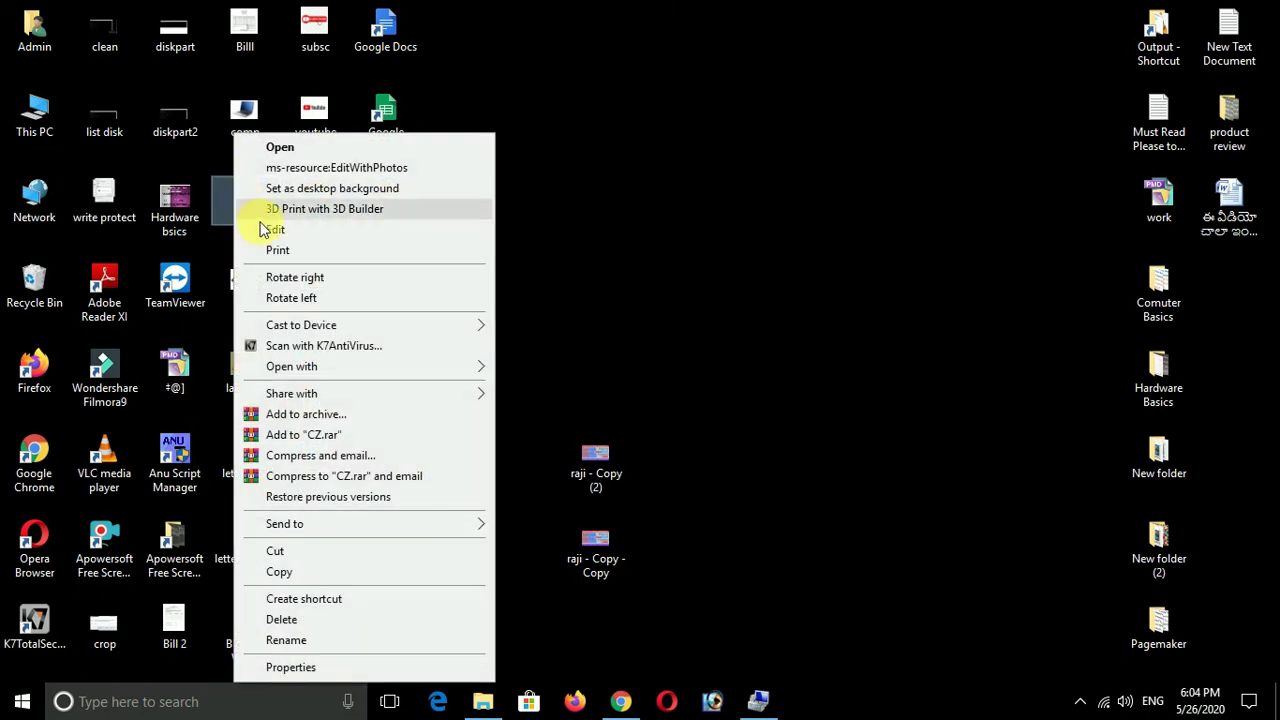
Step: Open the CZ image with Microsoft Office Picture Manager and show its editing tools
mouse_move(322, 378)
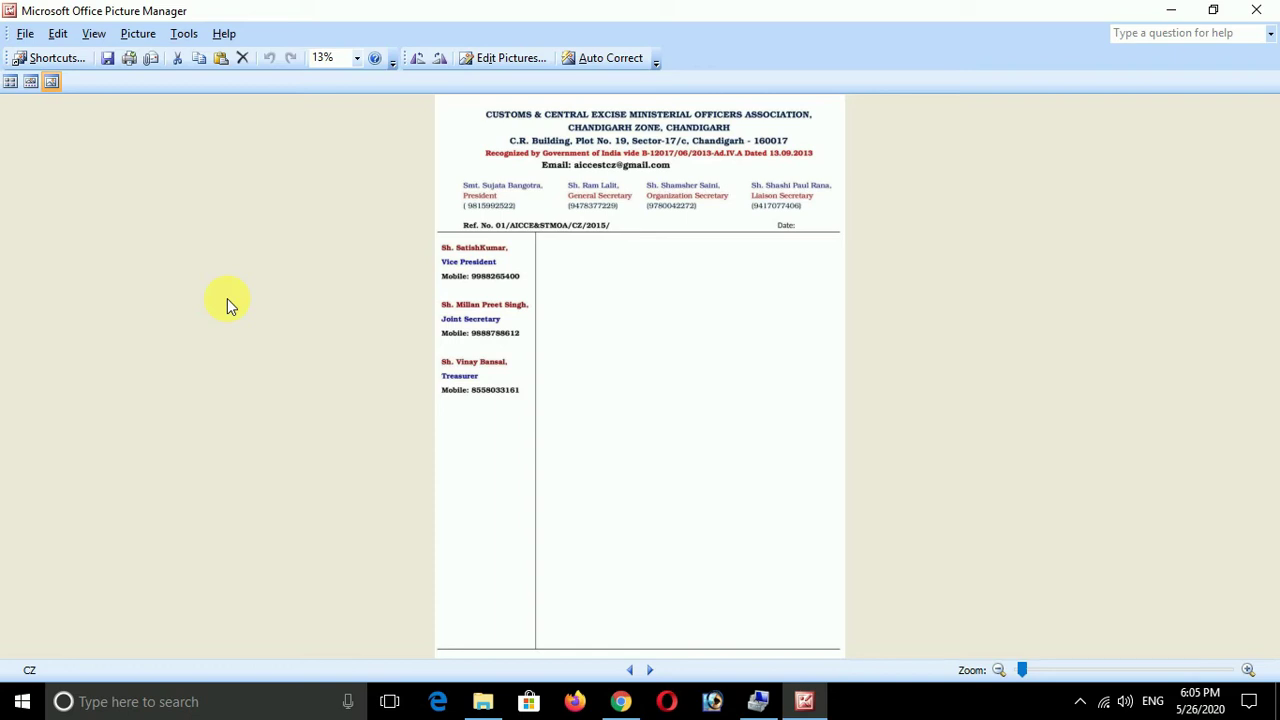
click(510, 58)
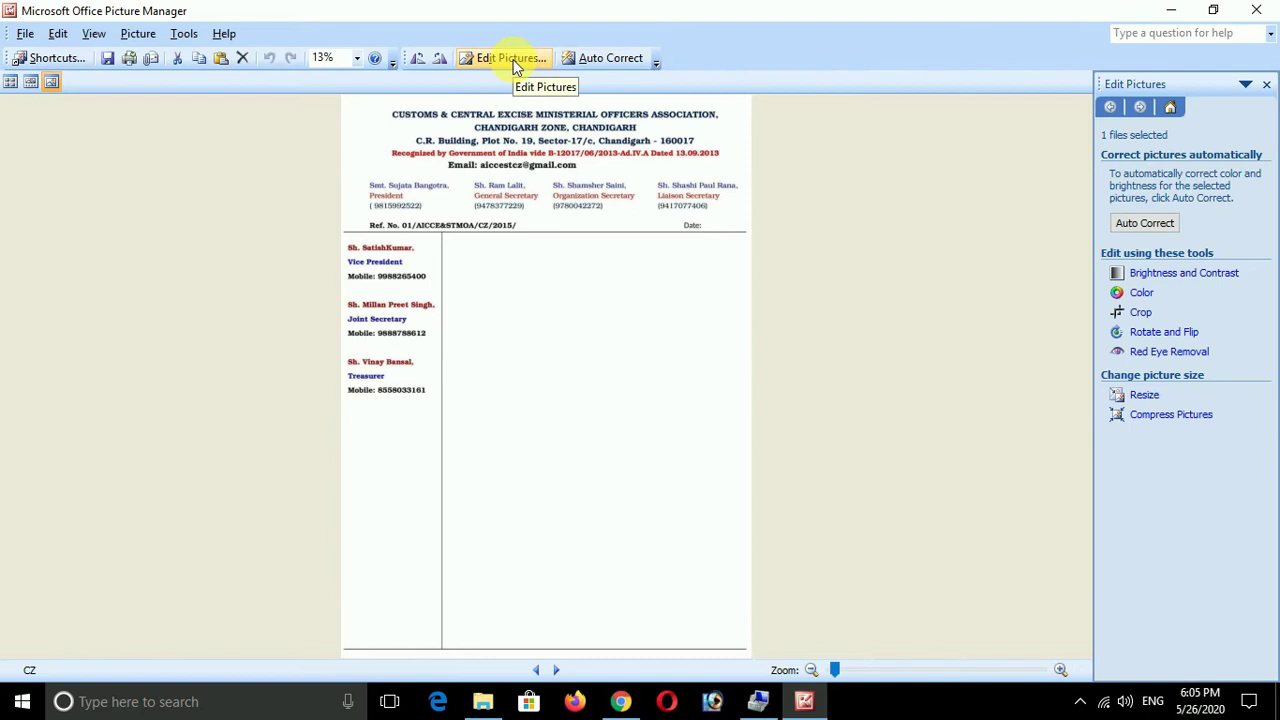
Step: Auto-correct the letterhead's colour and brightness, then bring up the brightness and contrast settings
click(1145, 224)
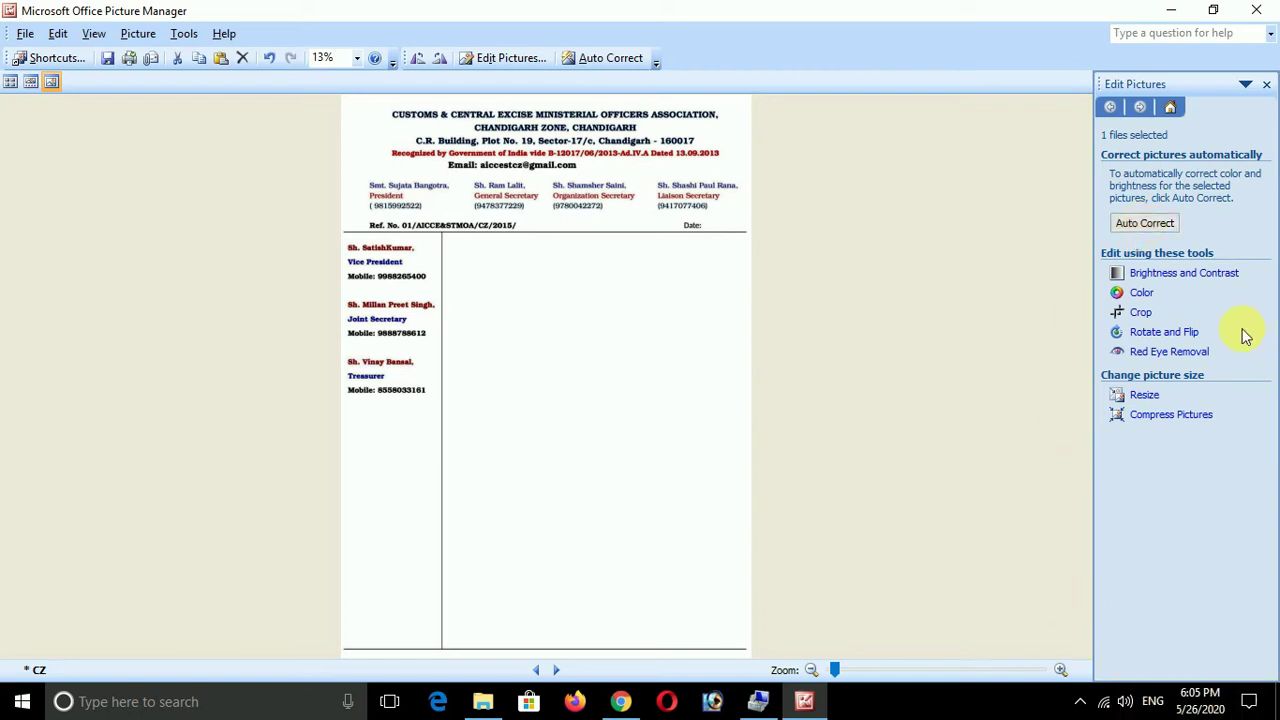
click(1188, 280)
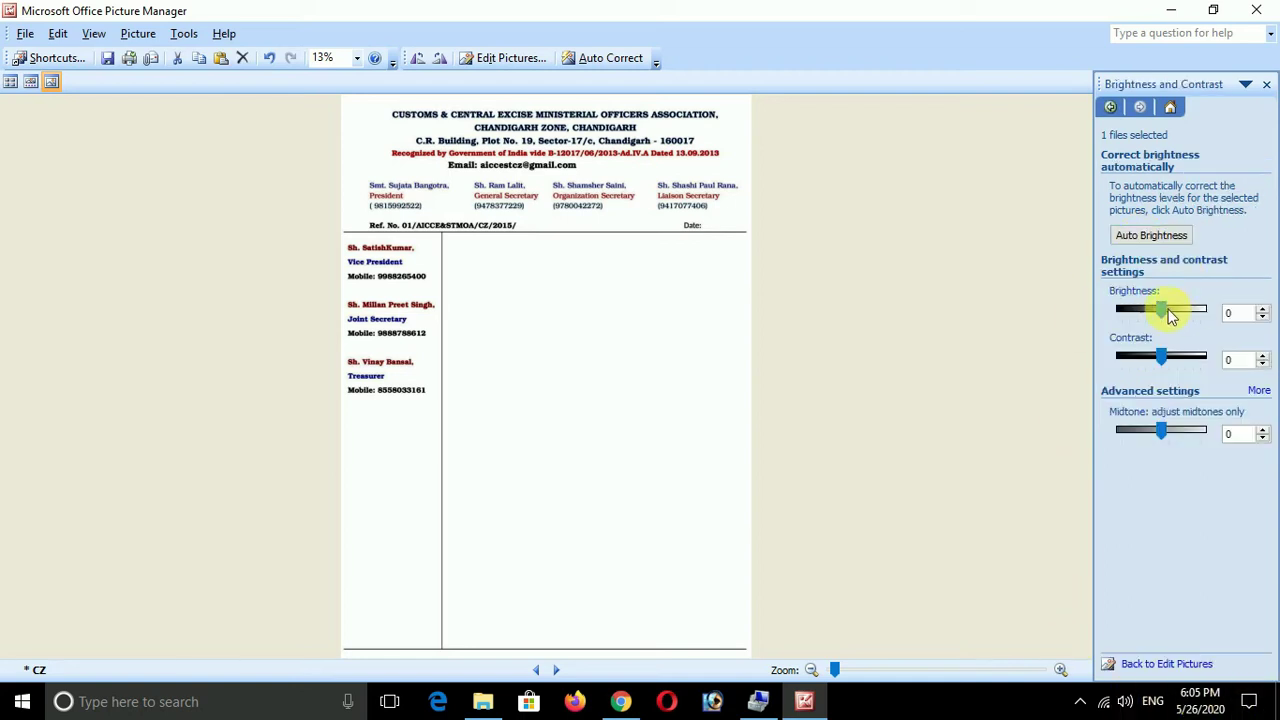
Step: Set brightness -4, contrast 5, midtone 43 and shadow 17, then close the pane
drag(1163, 309, 1163, 358)
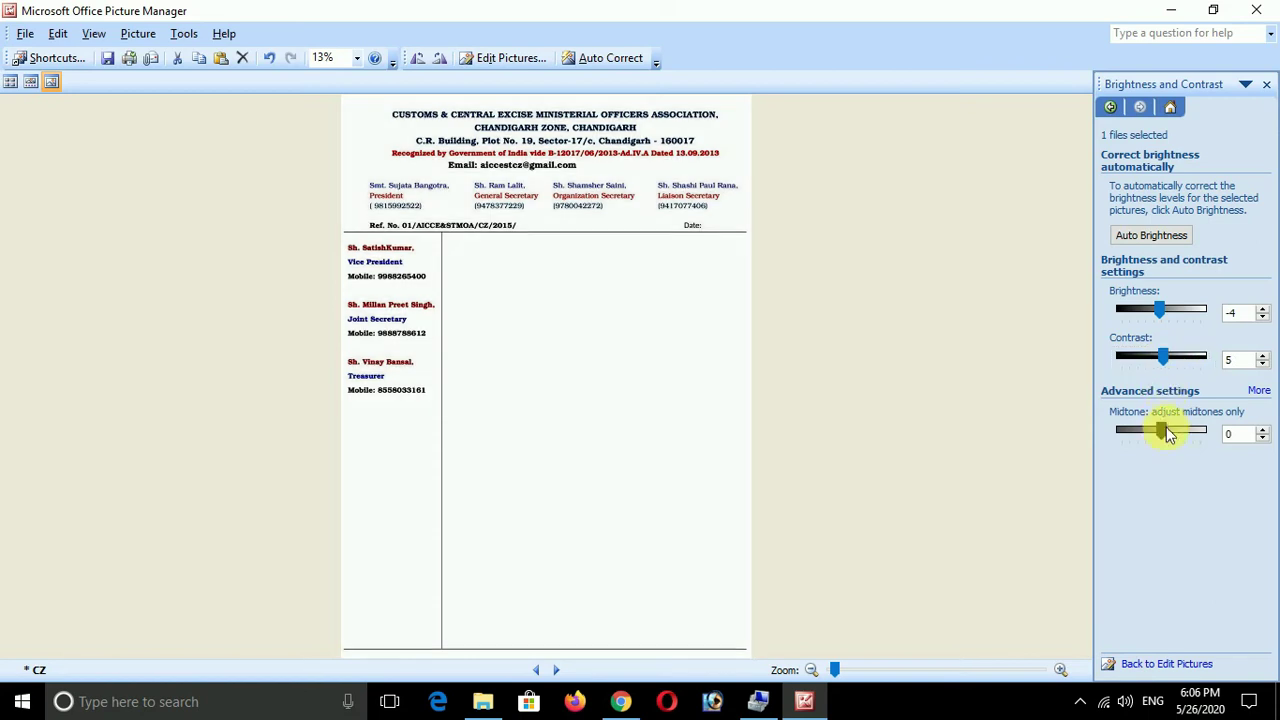
drag(1165, 435, 1183, 449)
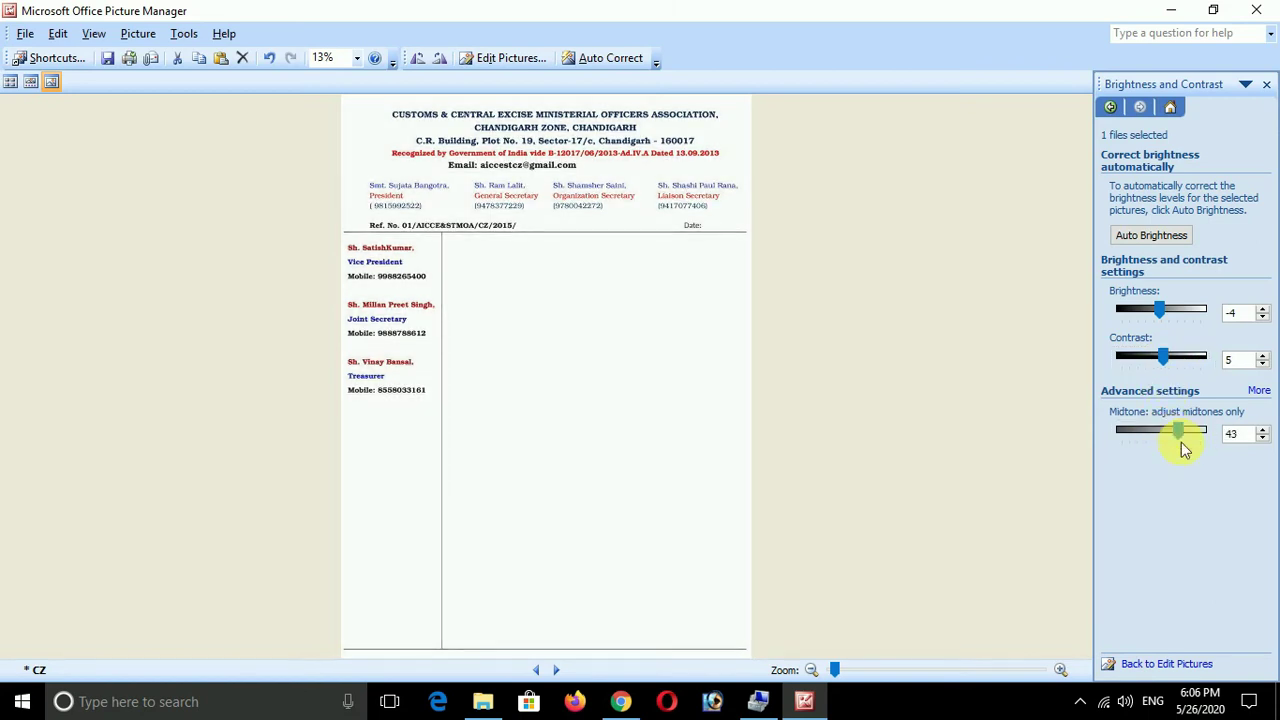
click(1261, 393)
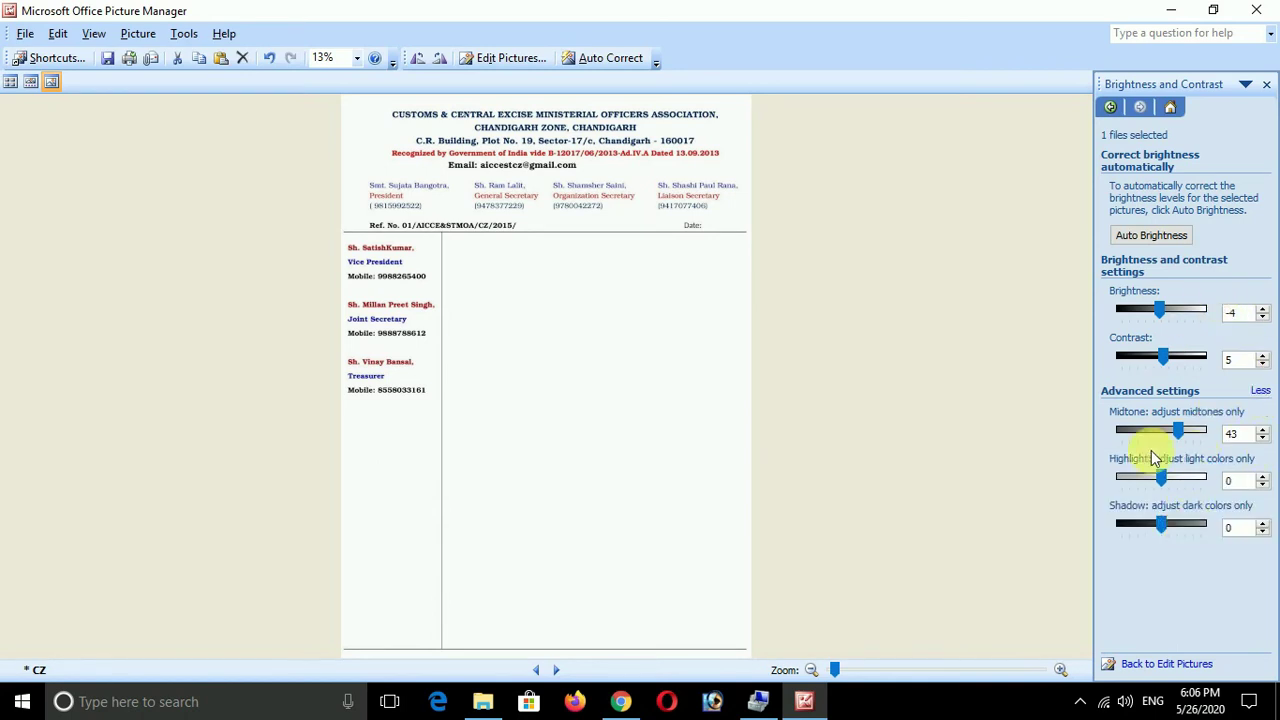
mouse_move(1170, 522)
mouse_down()
mouse_move(1159, 526)
mouse_move(1172, 533)
mouse_up()
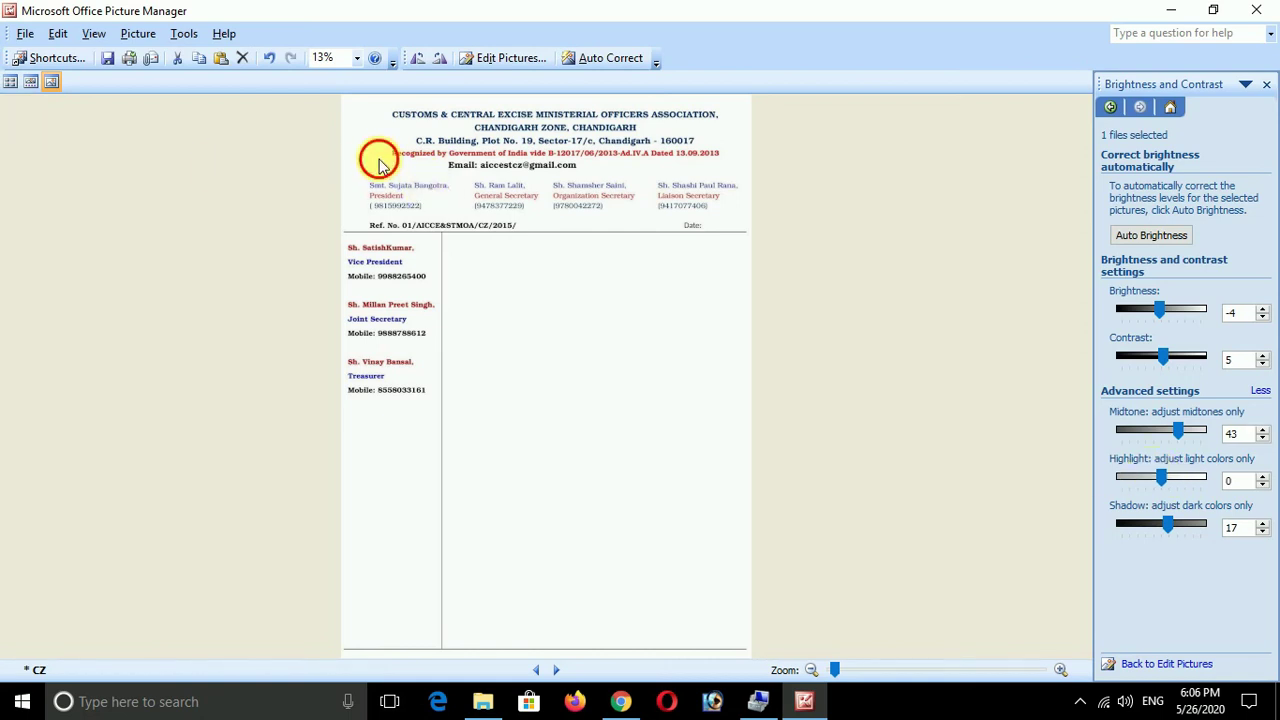
click(1266, 84)
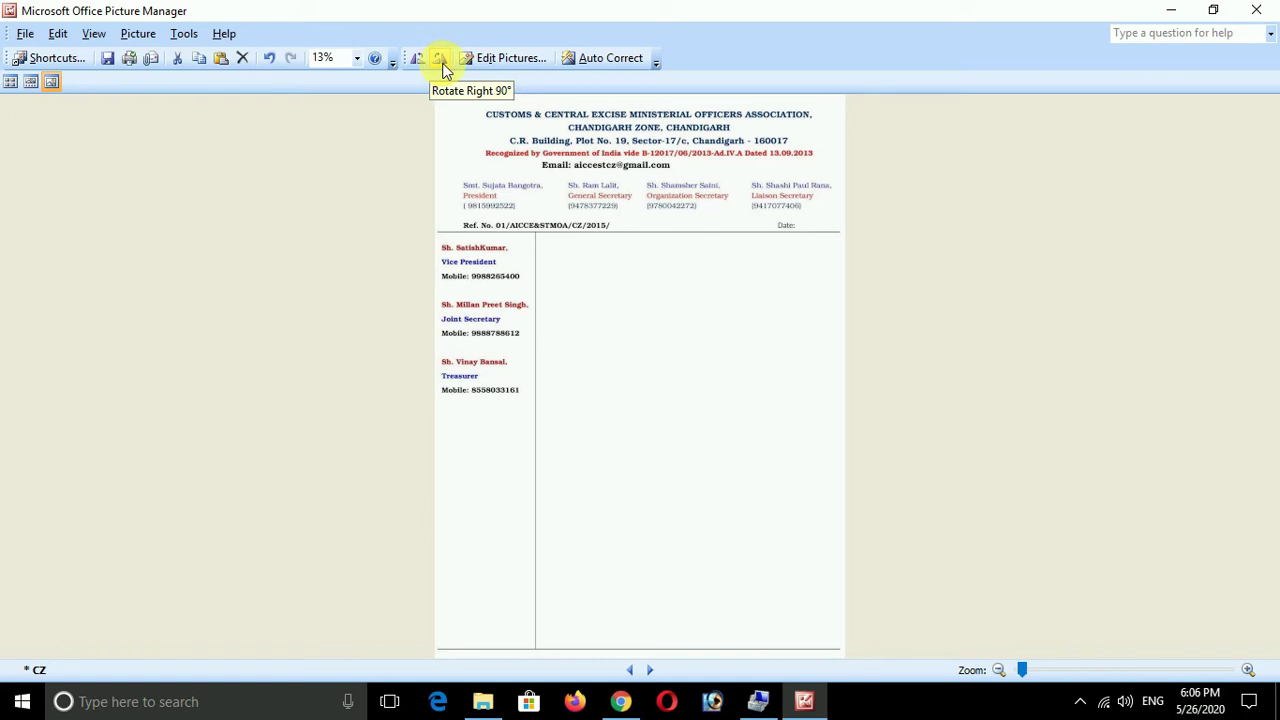
Step: Rotate the letterhead clockwise twice and fit the whole page in the view
click(440, 59)
click(440, 59)
click(358, 60)
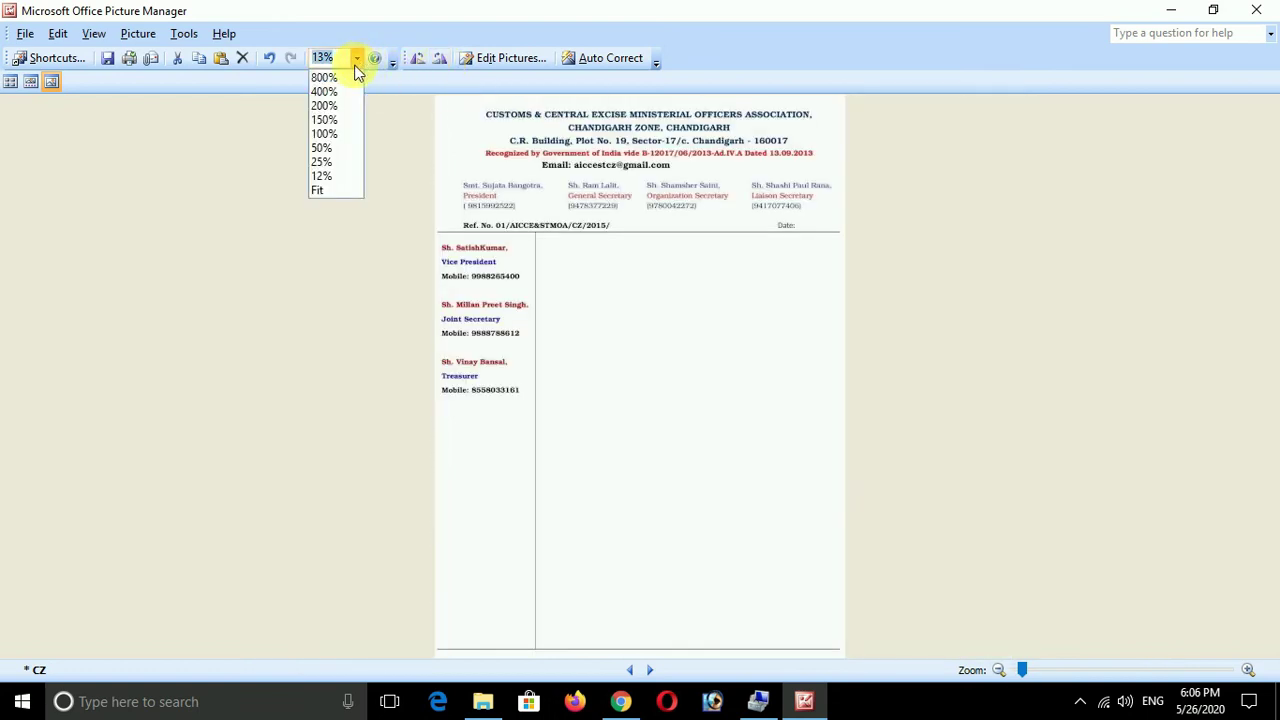
click(336, 191)
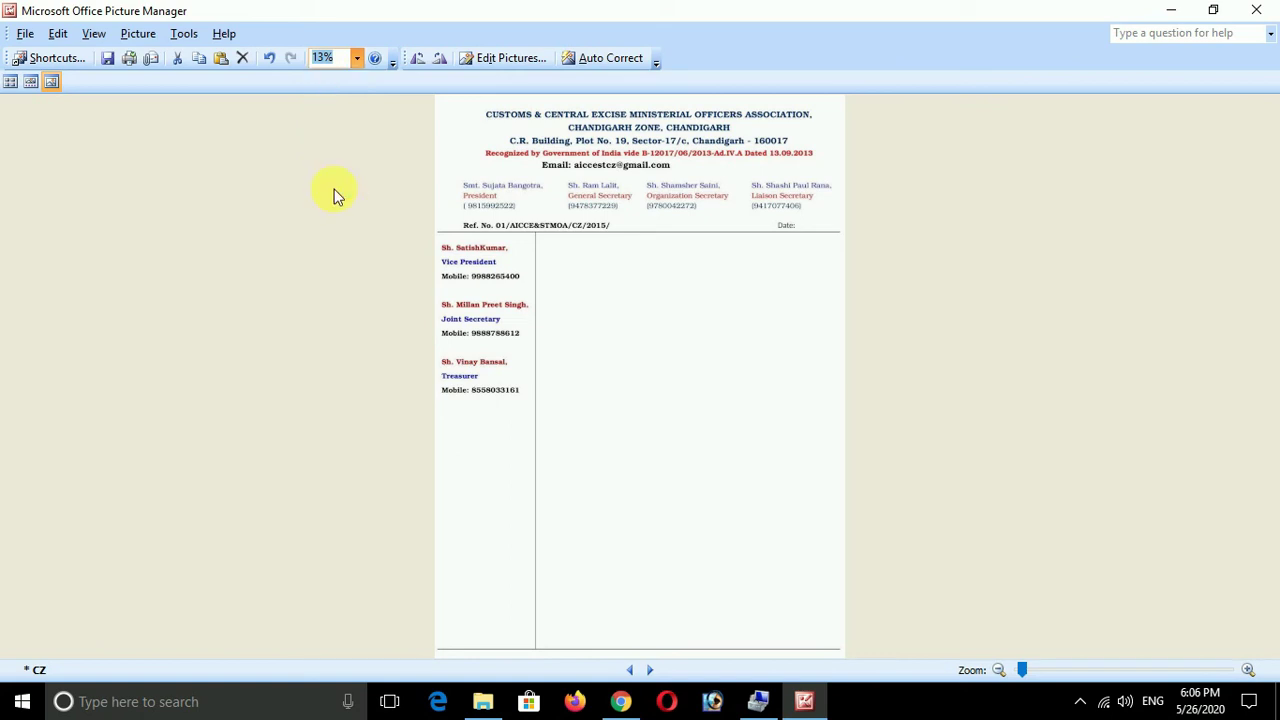
Step: Zoom to 50% to inspect the letterhead title, then return to fit-to-window
click(356, 60)
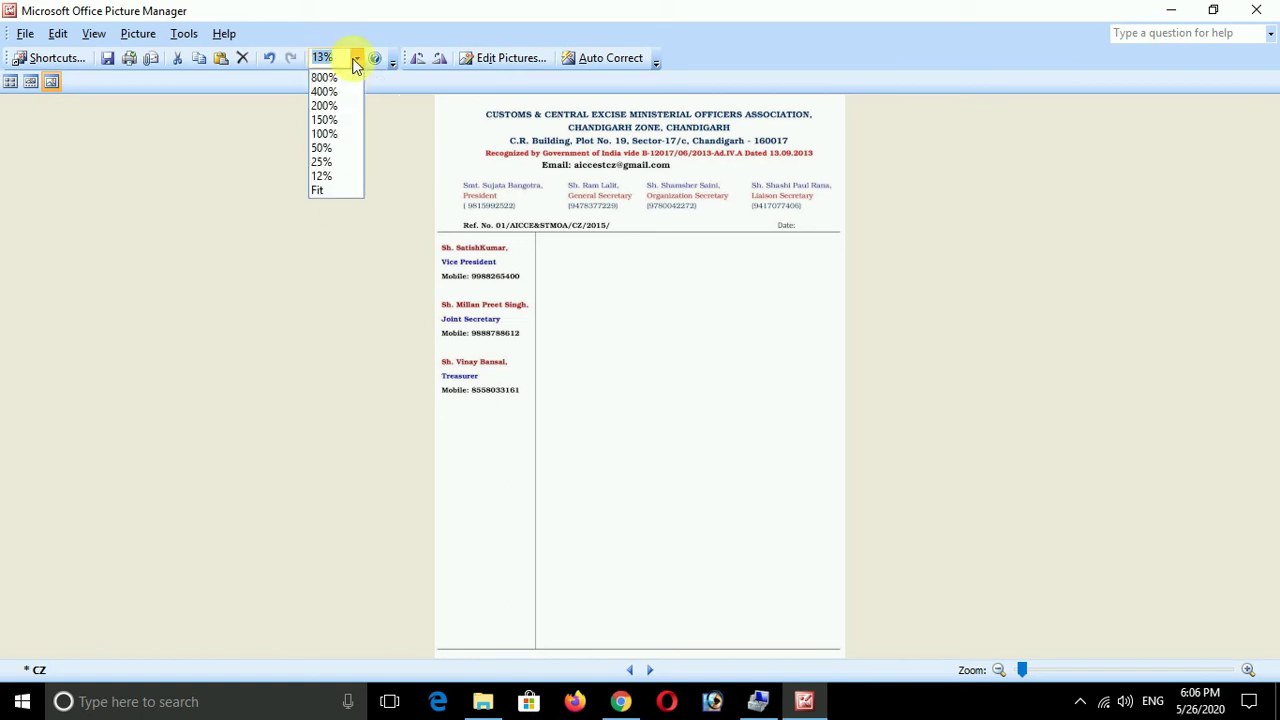
click(332, 148)
scroll(554, 276, up, 8)
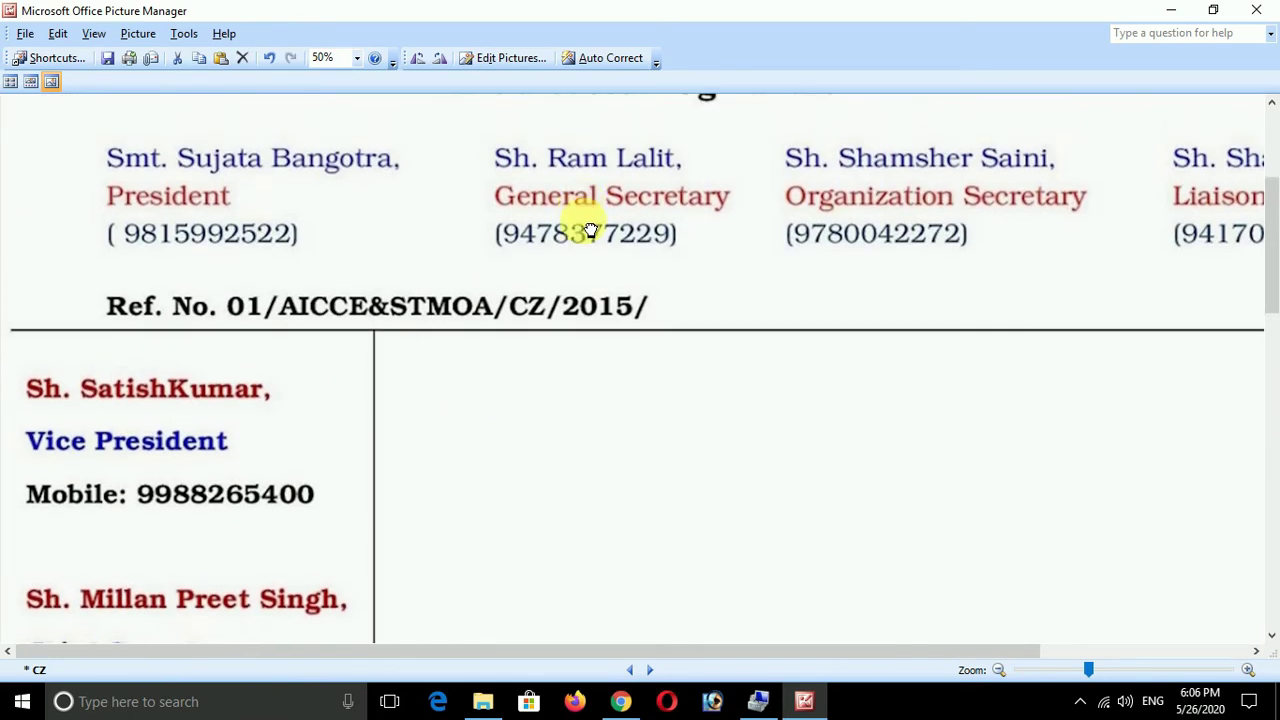
drag(583, 220, 617, 463)
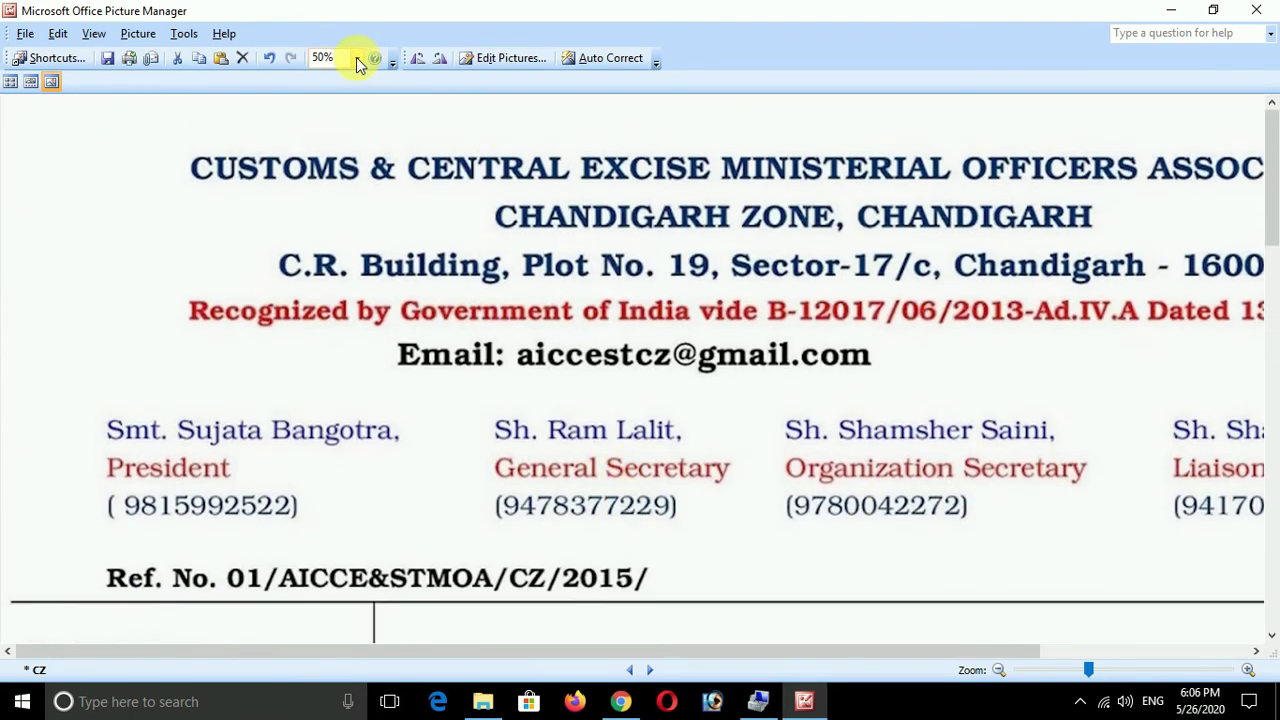
click(357, 59)
click(318, 192)
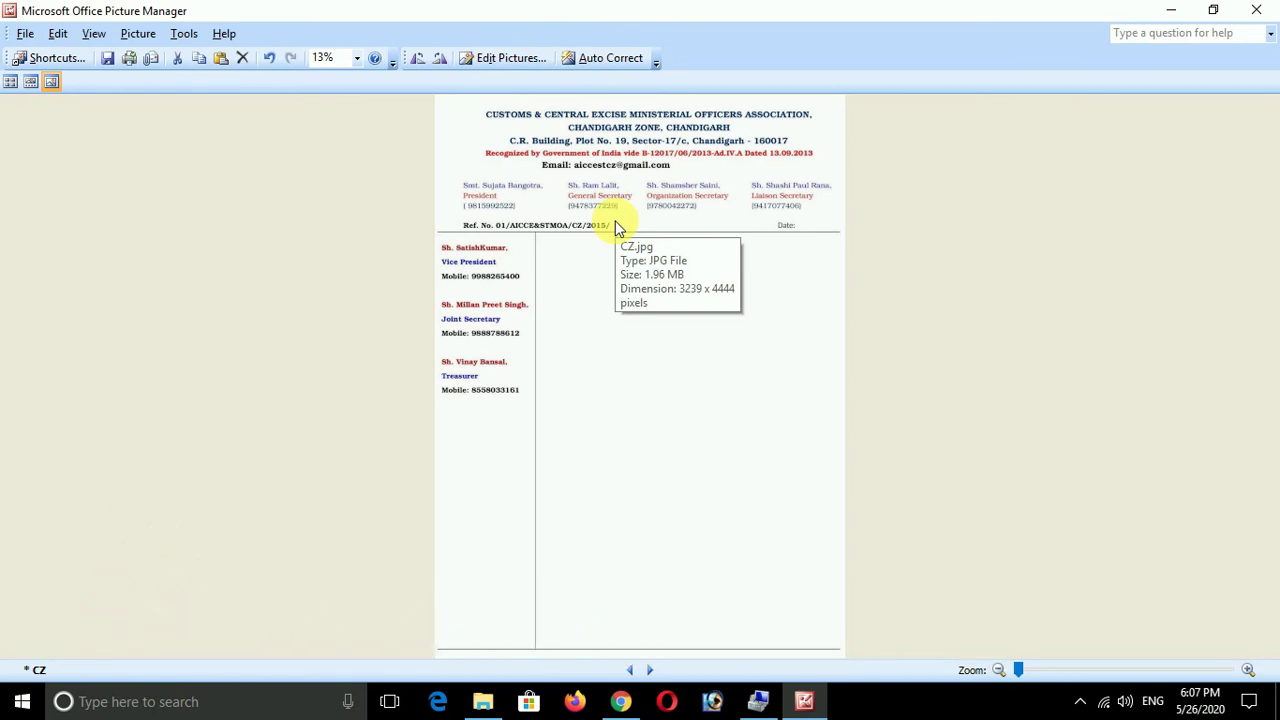
Step: Resize the letterhead to 90% of its original size, giving 2915 x 4000 pixels
click(505, 60)
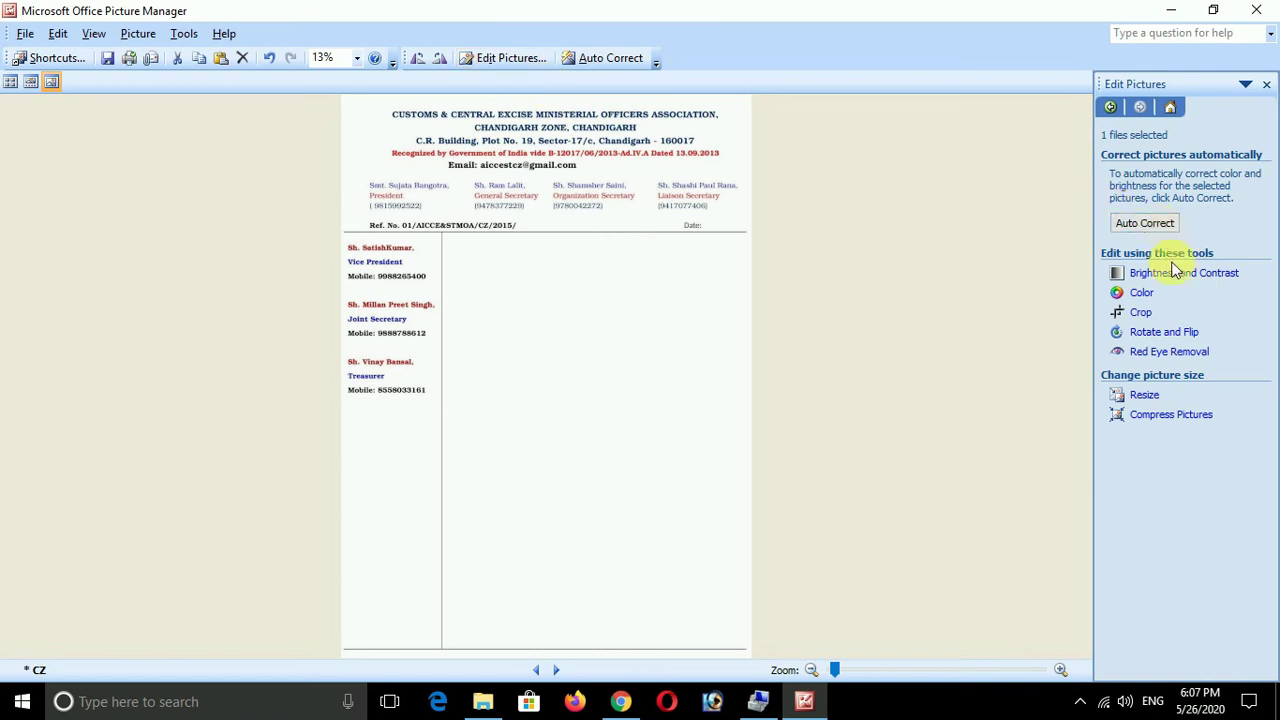
click(1145, 396)
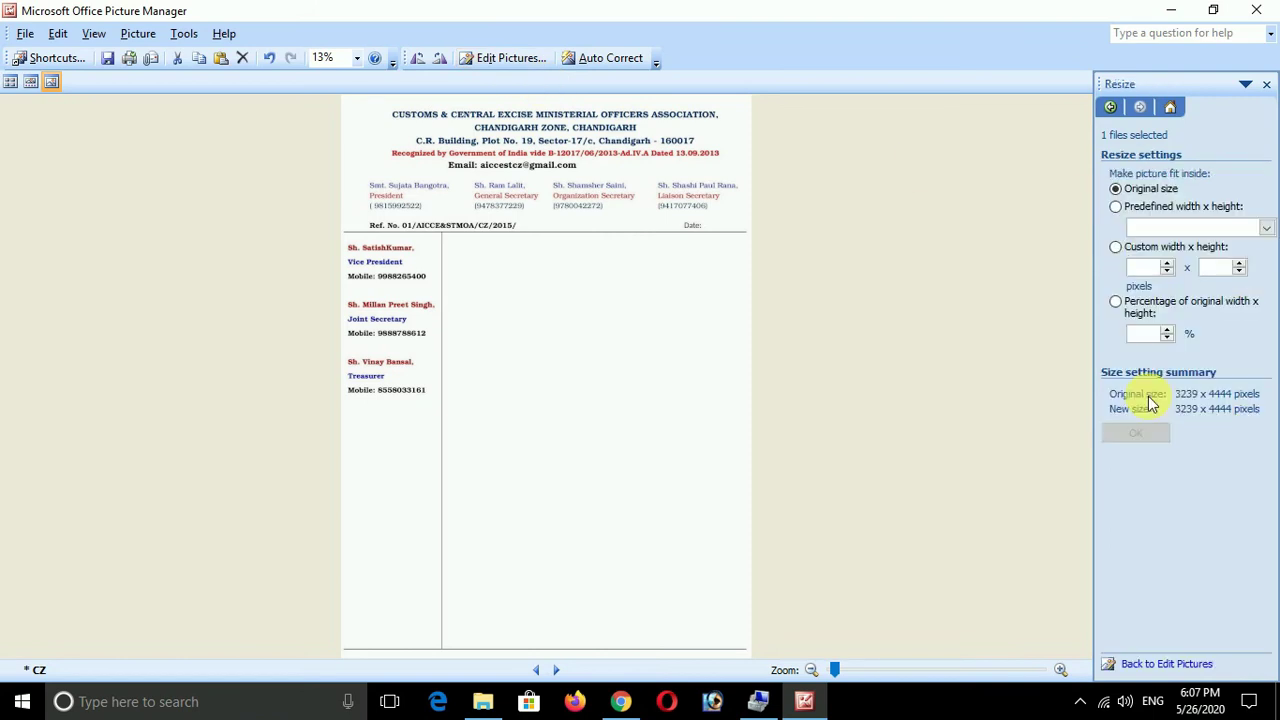
click(1167, 338)
click(1167, 338)
click(1167, 338)
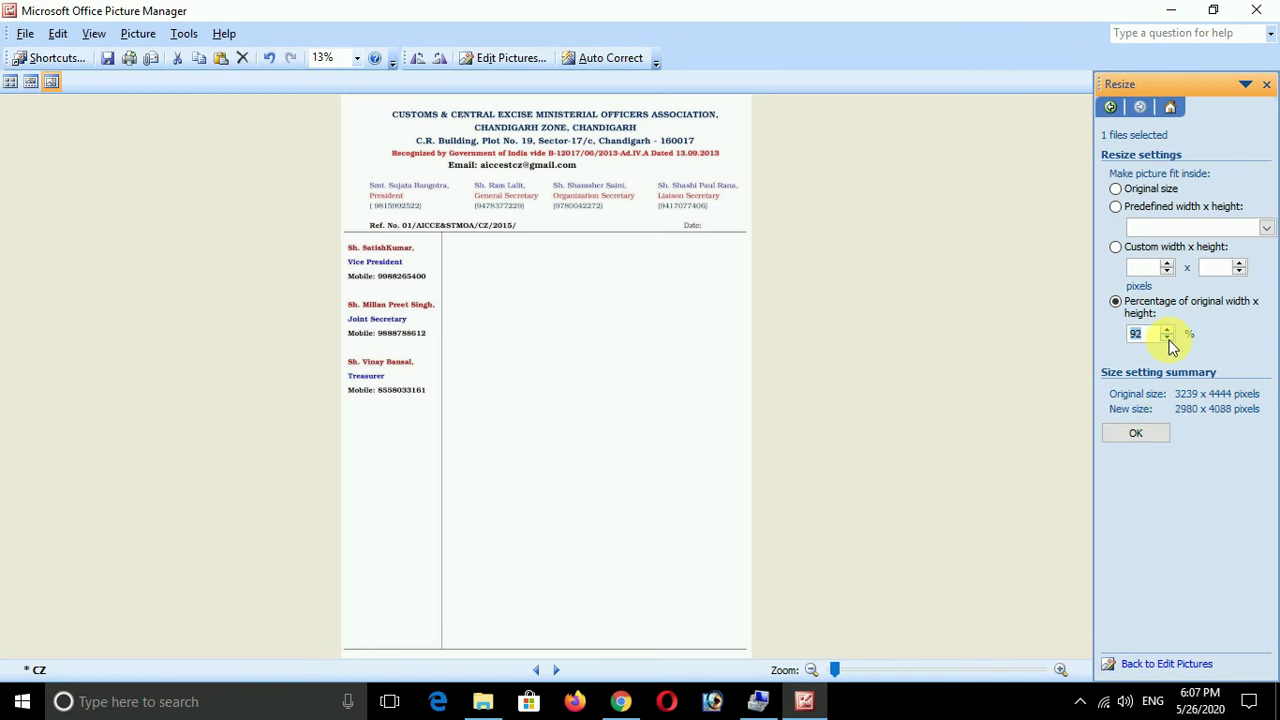
click(1168, 338)
click(1168, 338)
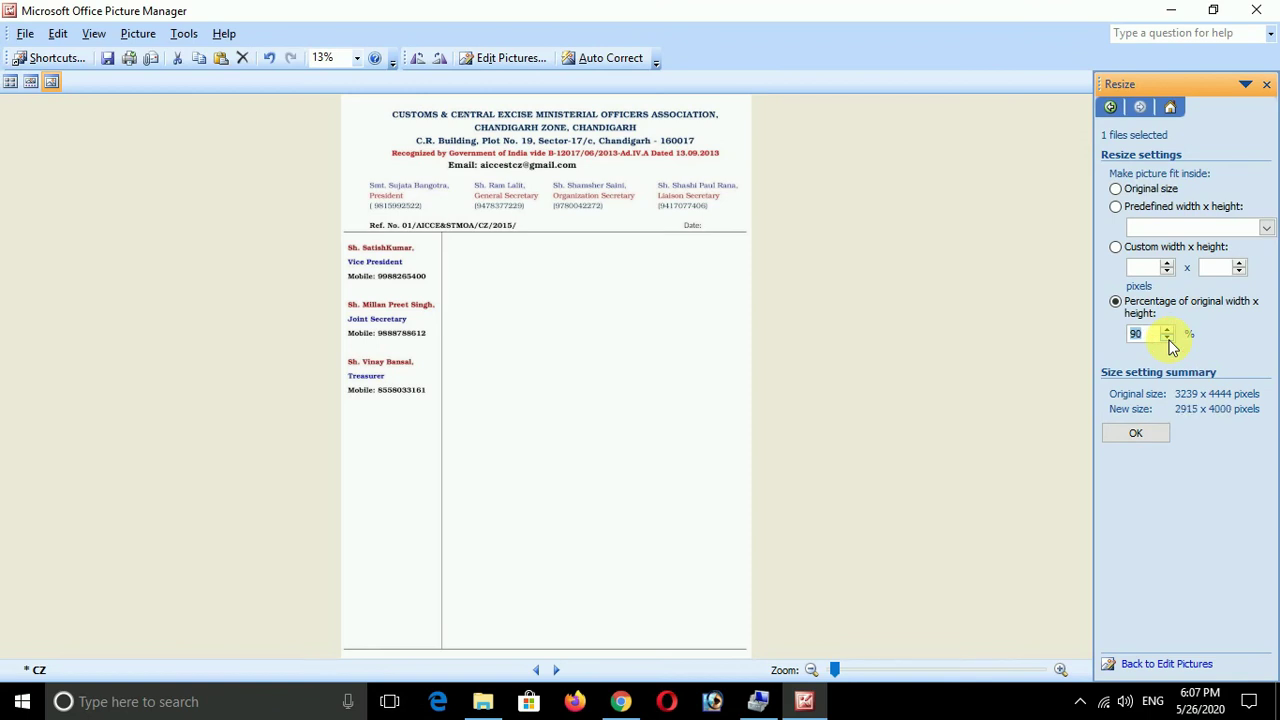
click(1135, 436)
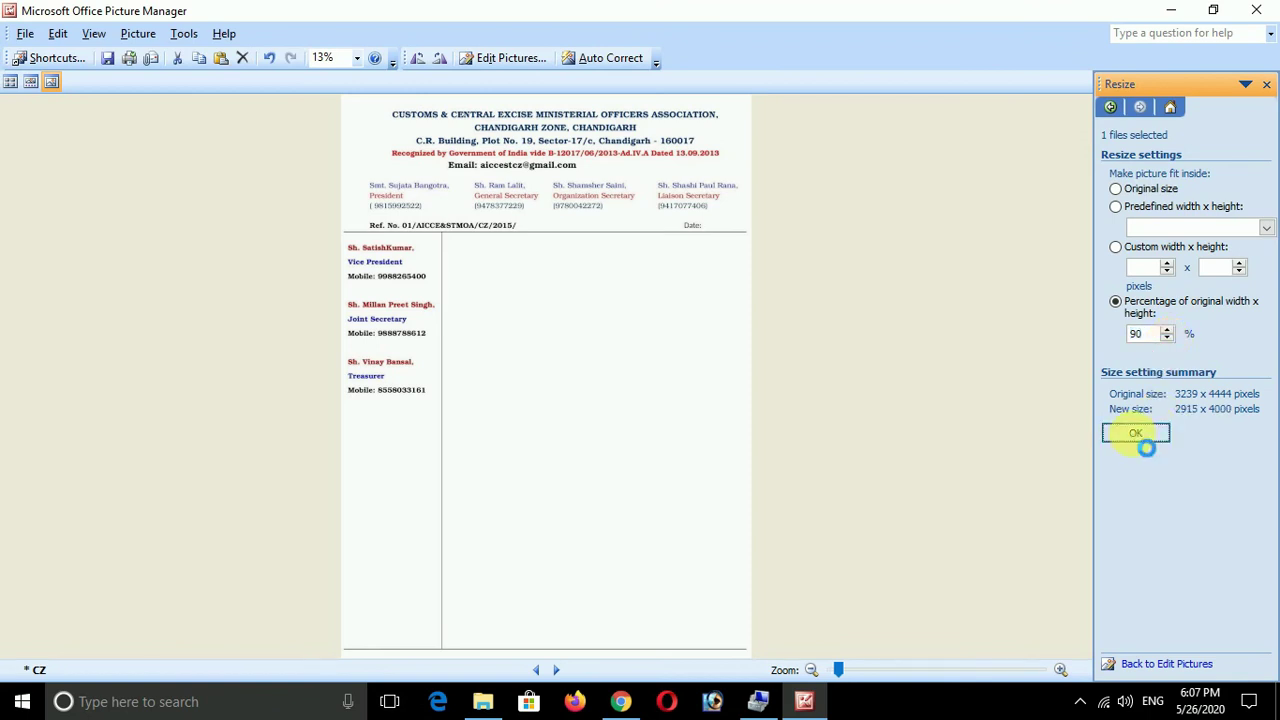
Step: Dismiss the picture's shortcut menu and choose resizing by custom width and height
right_click(479, 276)
click(809, 330)
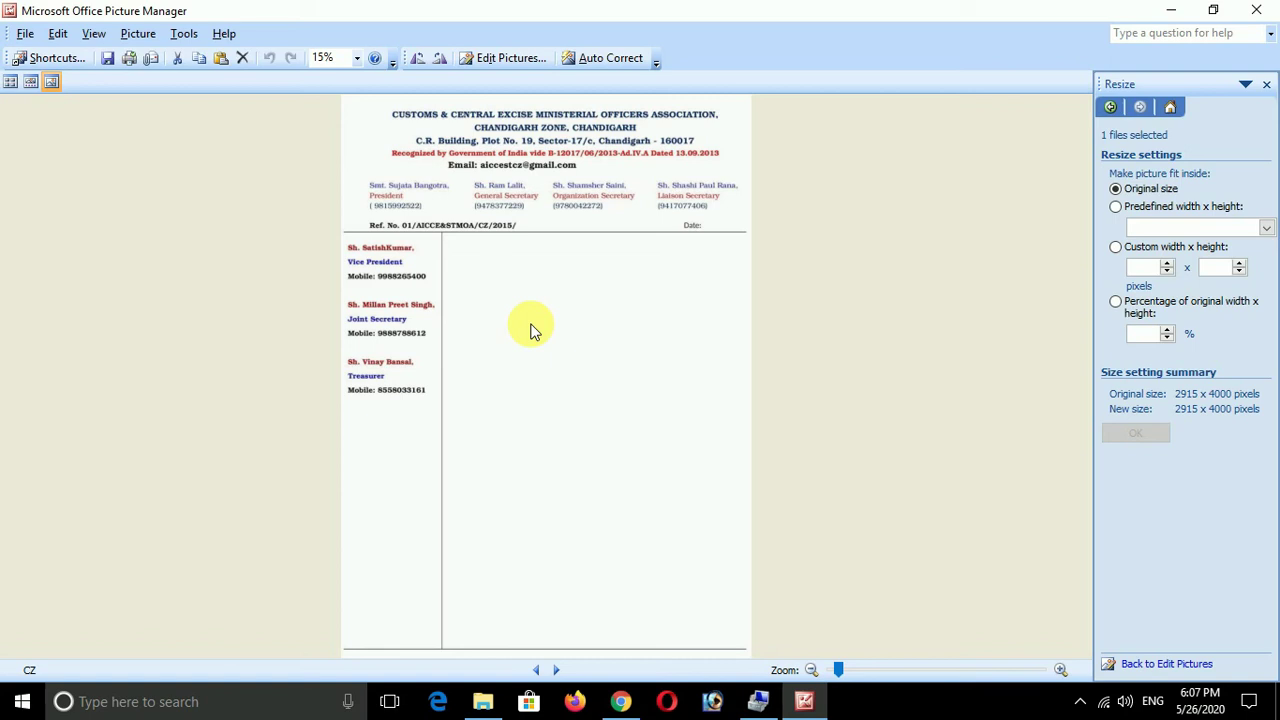
click(1116, 247)
click(1148, 272)
text(35)
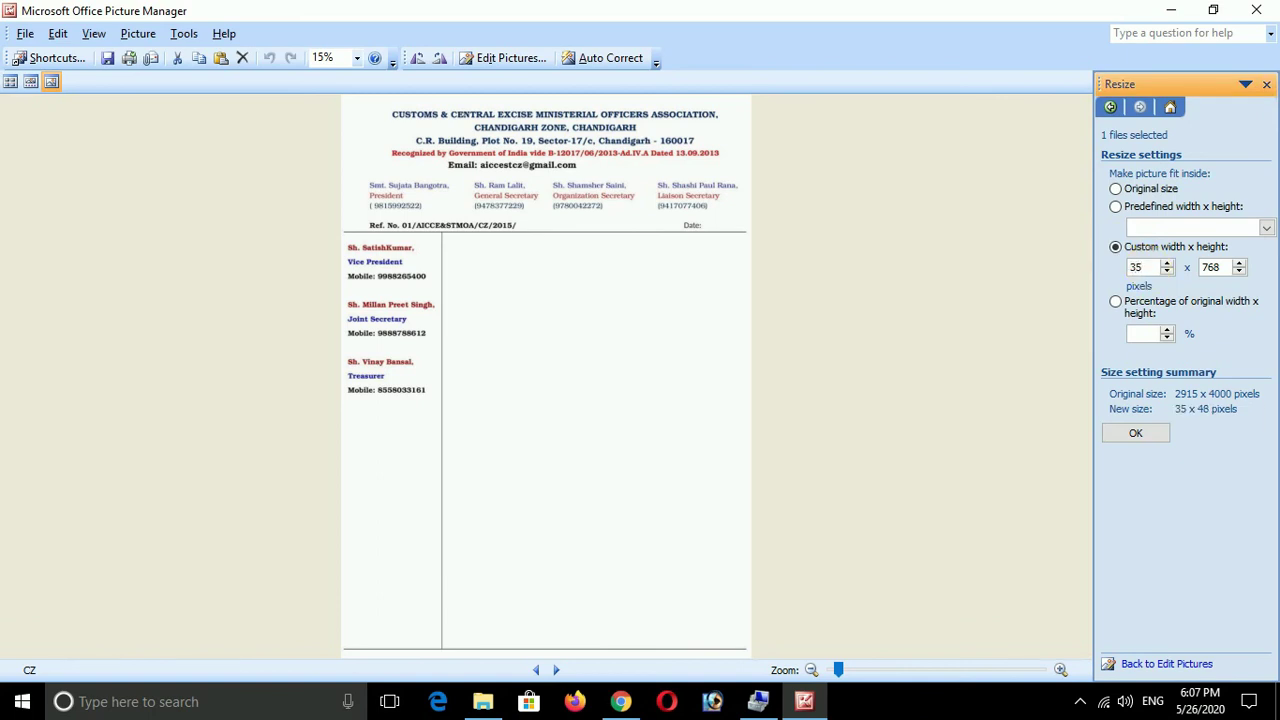
key(Tab)
text(45)
click(1140, 431)
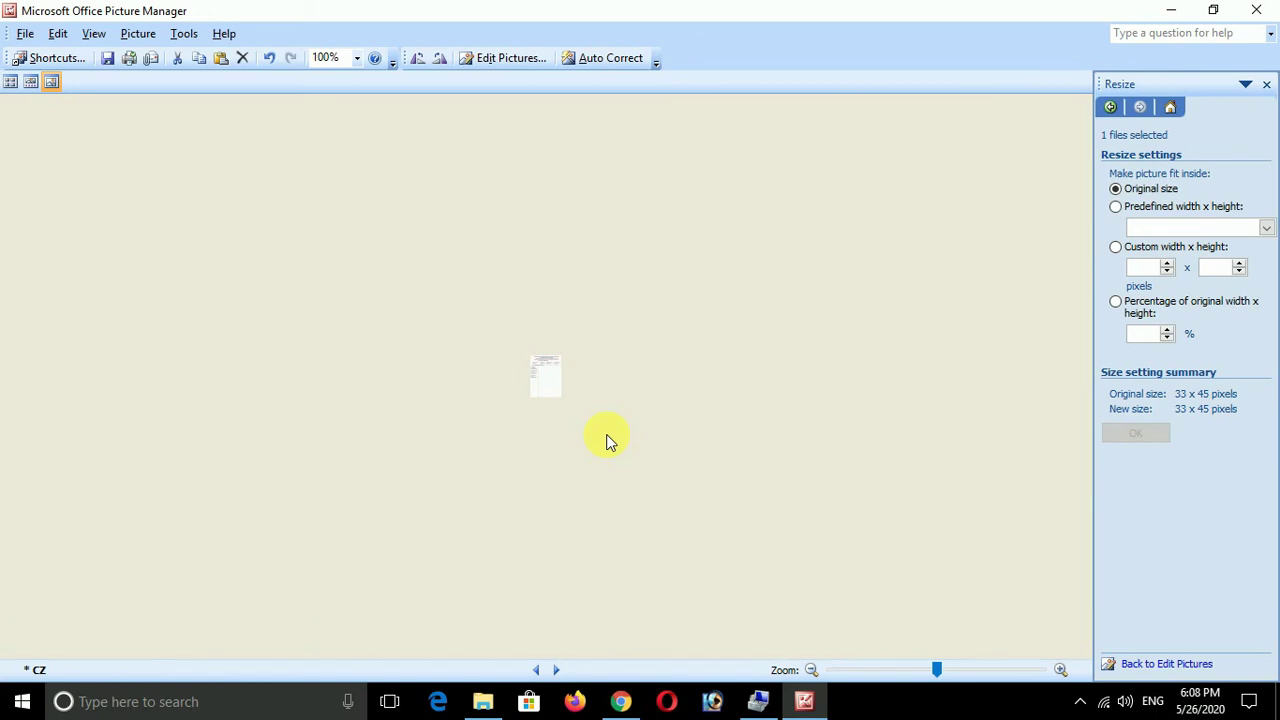
key(ctrl+z)
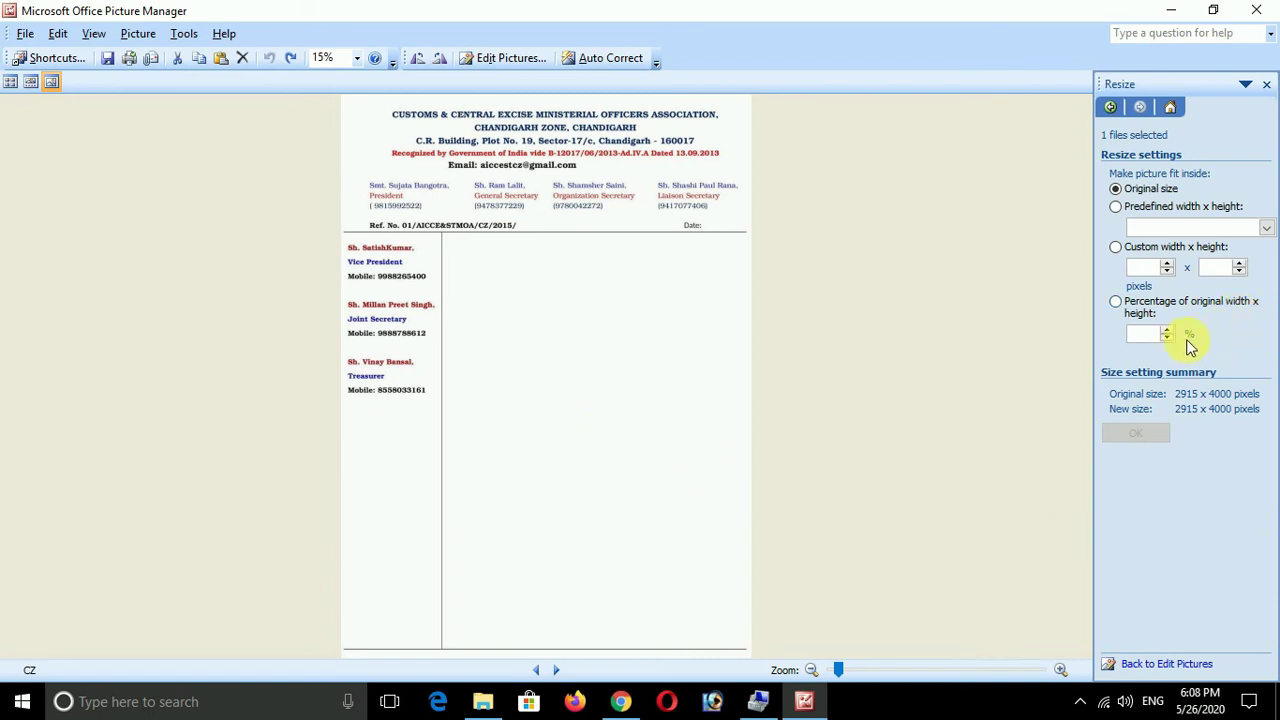
Step: Set a 98% percentage resize but close the Resize pane without applying it
click(1122, 304)
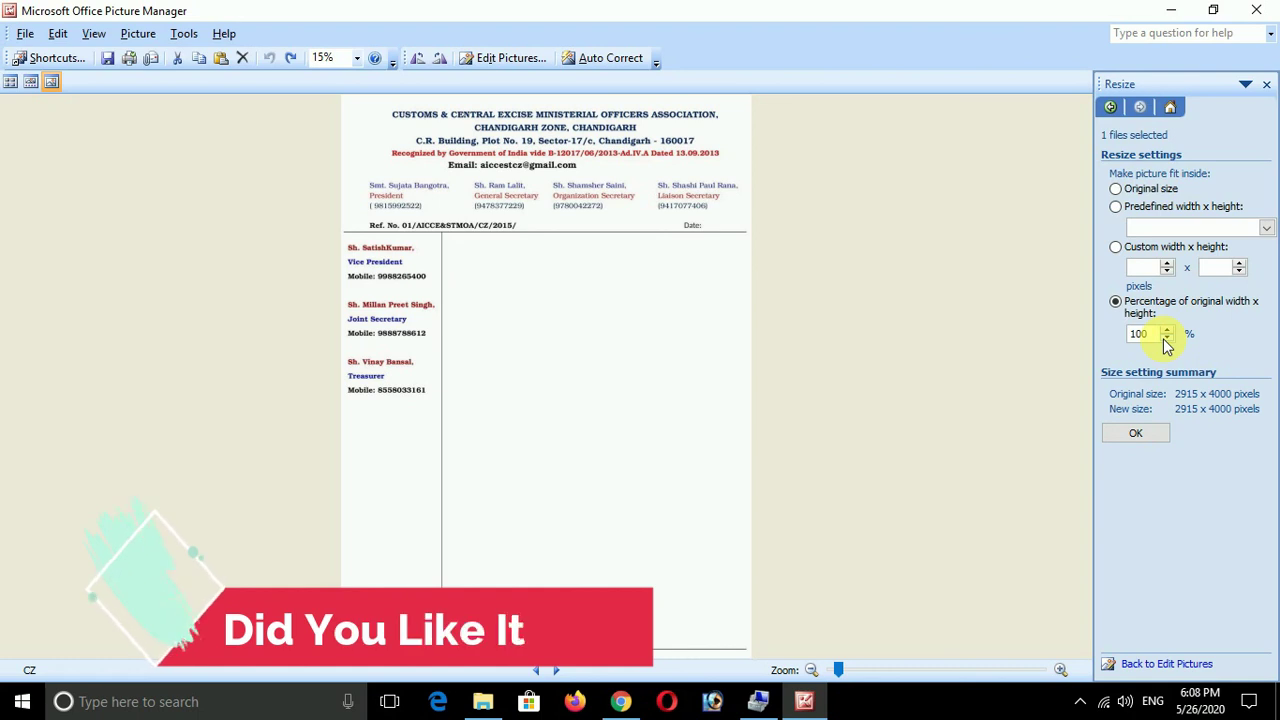
click(1166, 338)
click(1166, 338)
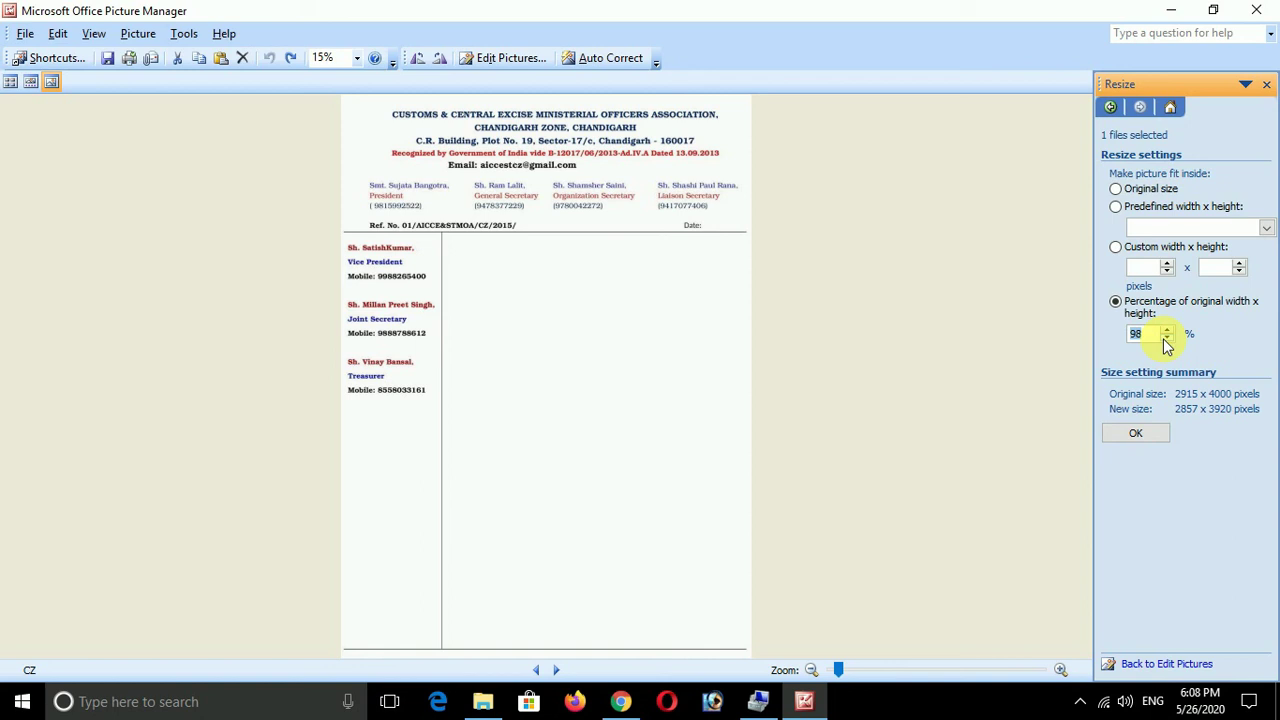
click(1266, 84)
click(510, 58)
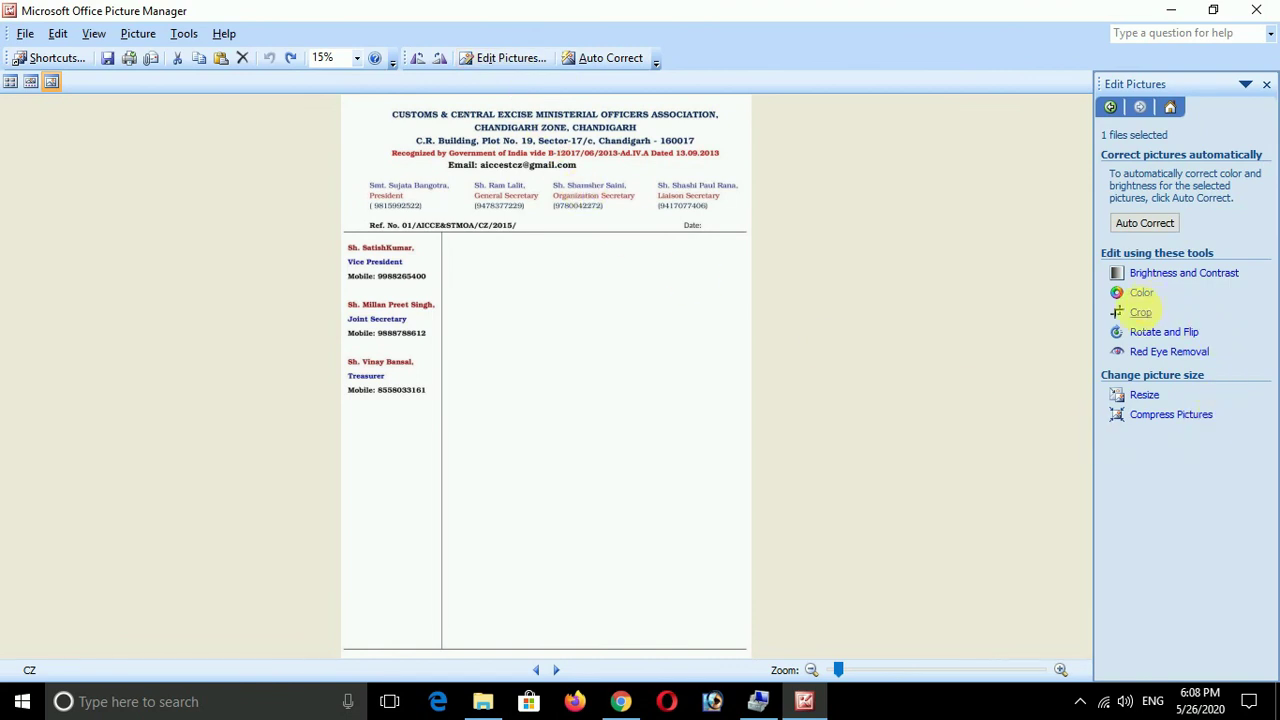
Step: Crop away the lower letterhead, keeping the 2840 x 2181 pixel header
click(1145, 312)
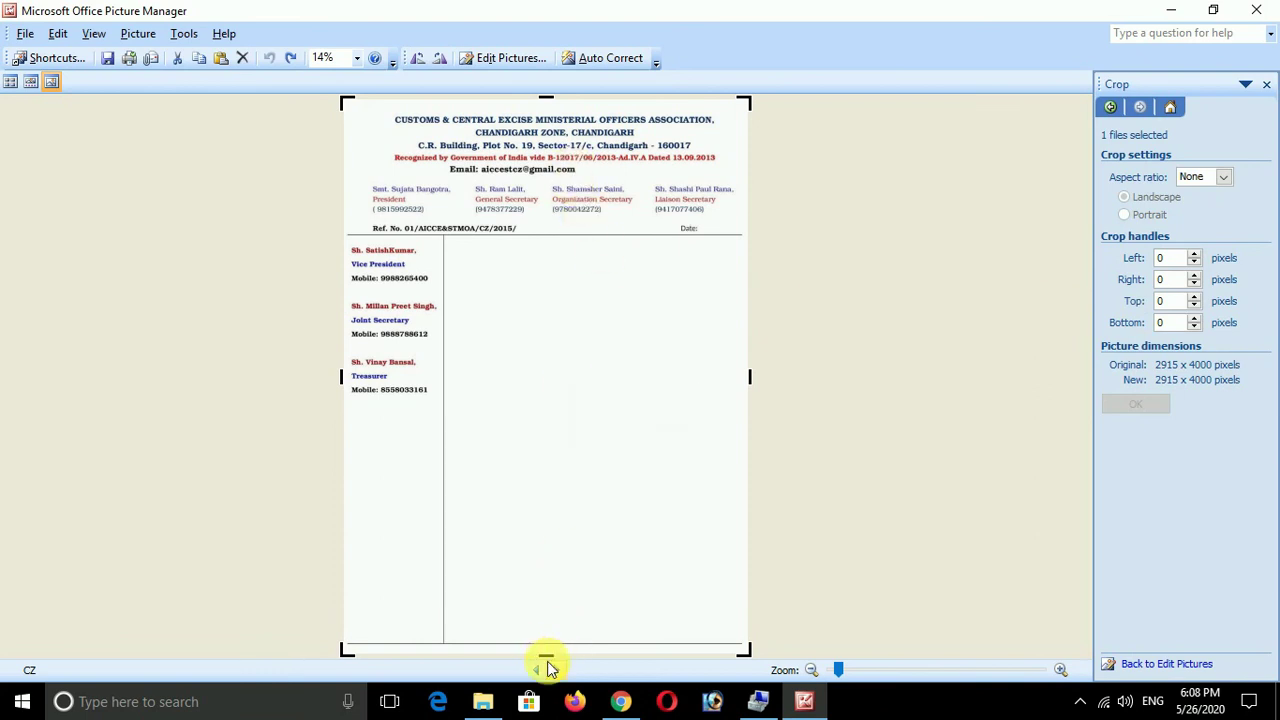
drag(549, 658, 552, 430)
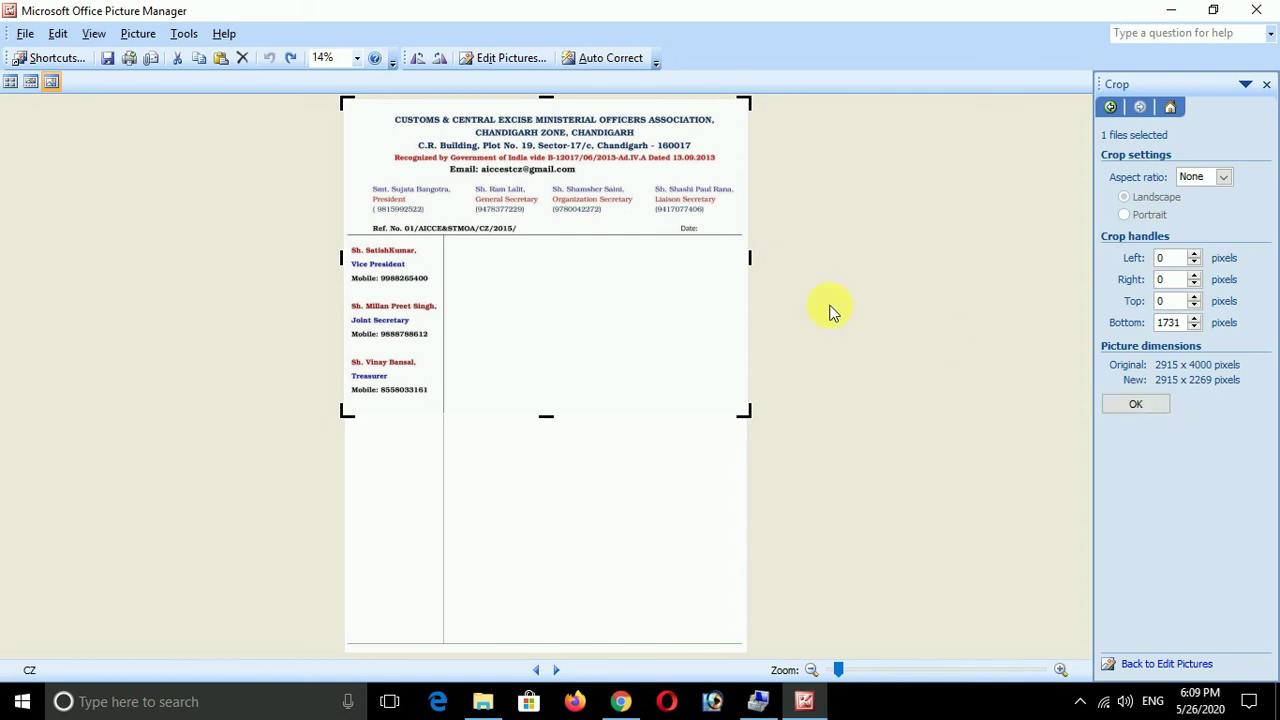
click(1137, 406)
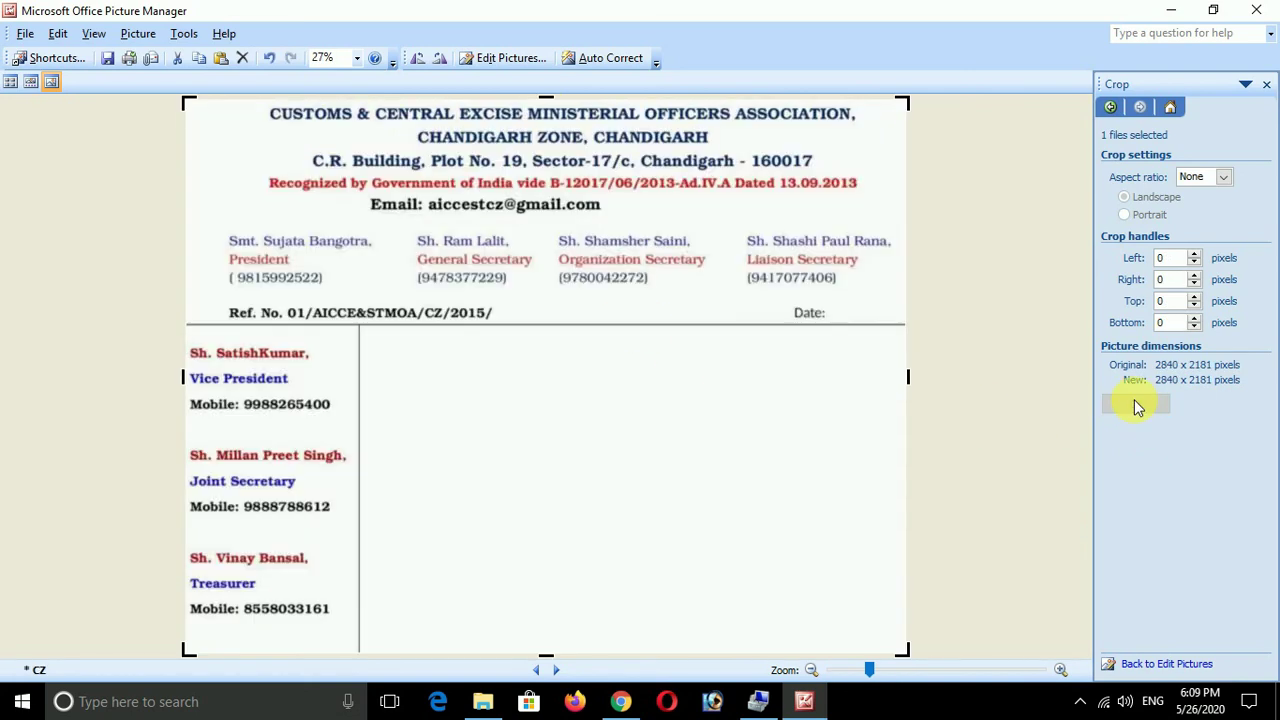